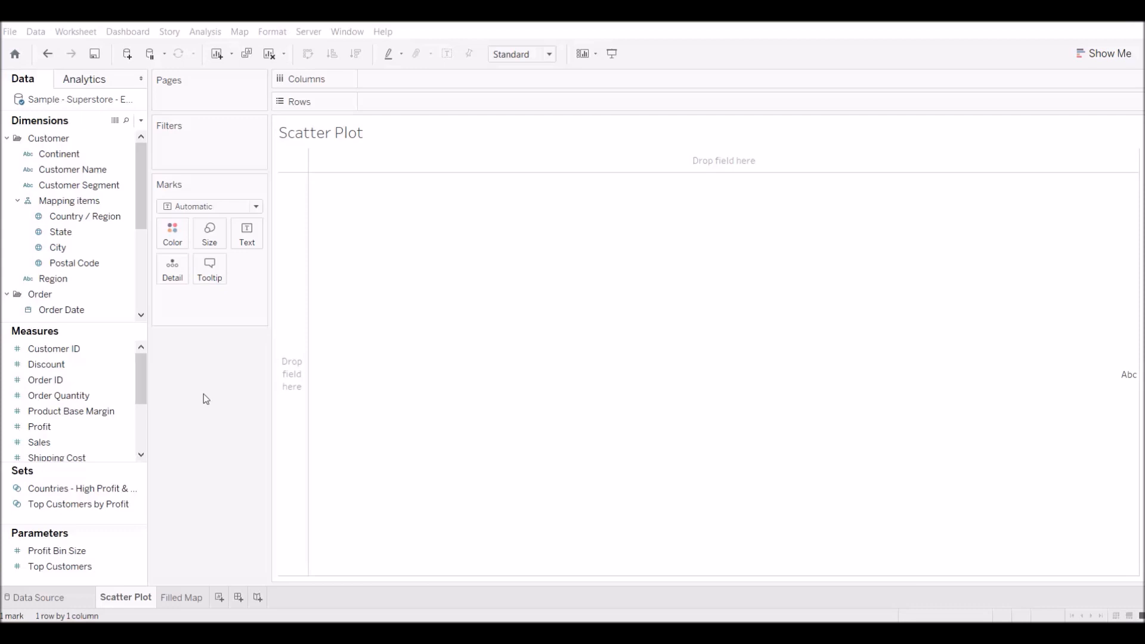
# Step: Build a scatter plot with Sales on columns and Profit on rows
pyautogui.doubleClick(74, 421)
pyautogui.doubleClick(47, 440)
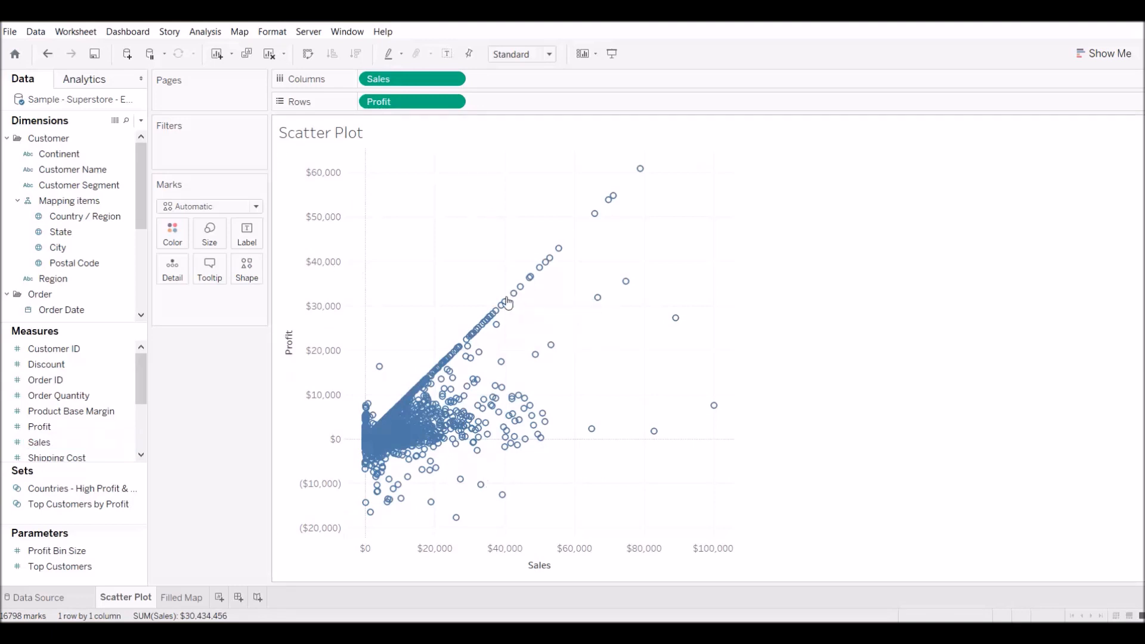
# Step: Switch Aggregate Measures on for the scatter plot and back off to restore the individual marks
pyautogui.click(213, 37)
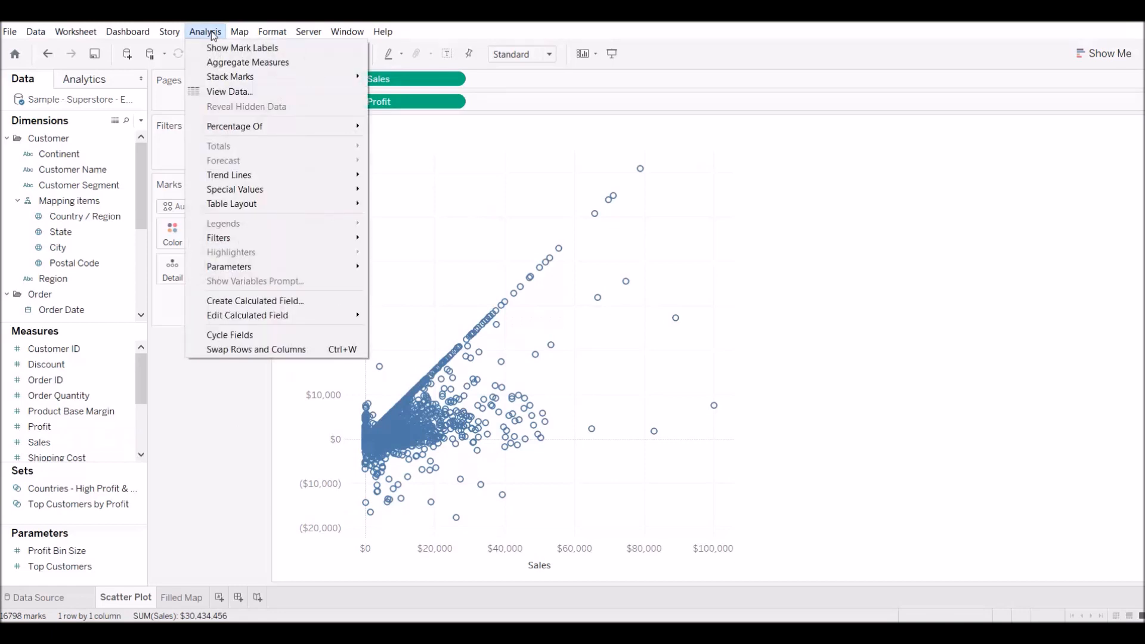
pyautogui.click(228, 70)
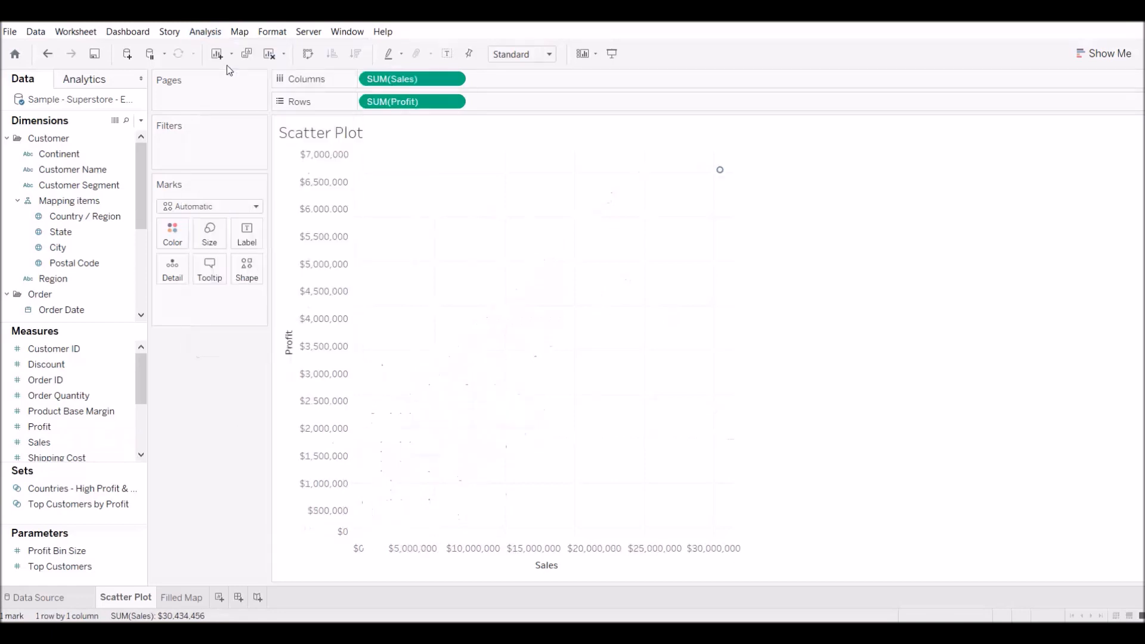
pyautogui.click(210, 35)
pyautogui.moveTo(210, 74)
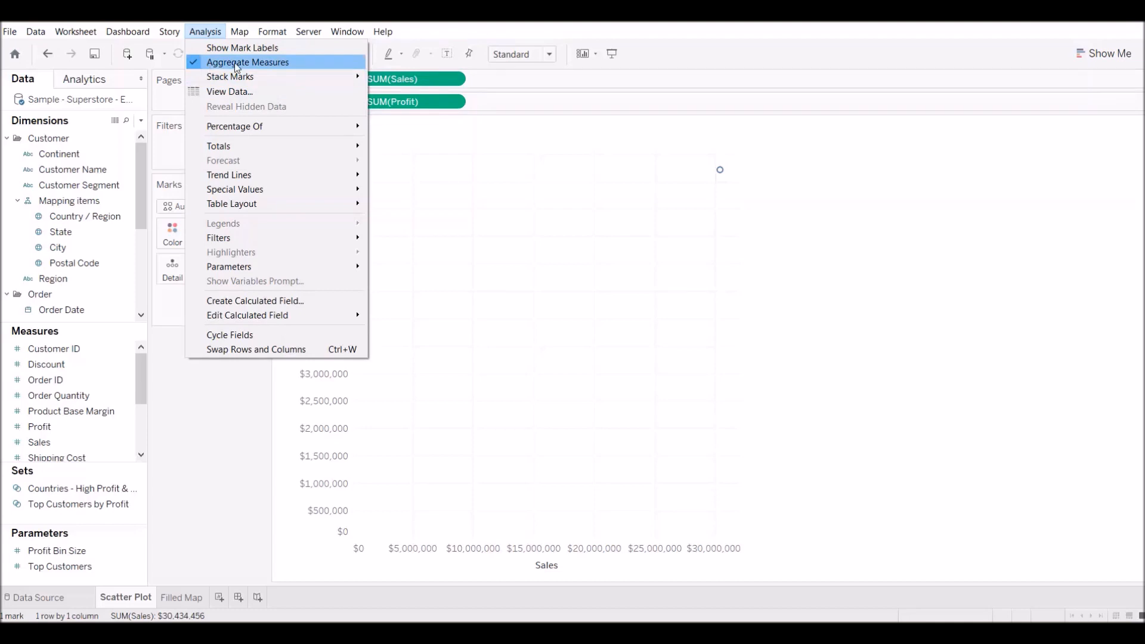
pyautogui.click(237, 63)
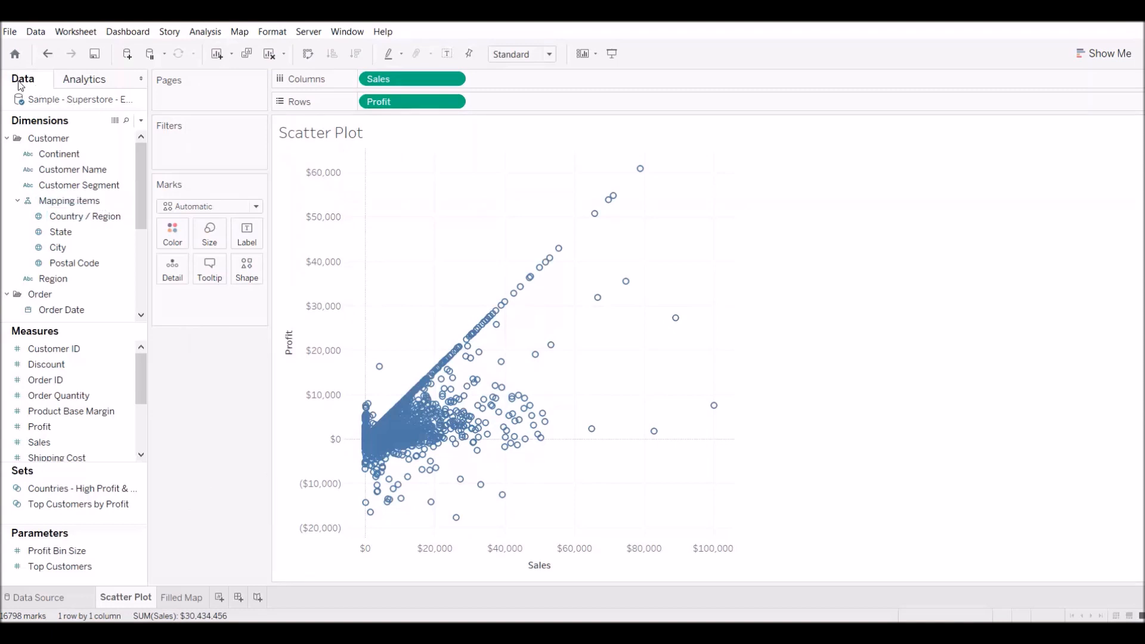
# Step: Add clusters to the scatter plot based on Profit and Sales, keeping the number of clusters automatic
pyautogui.click(95, 87)
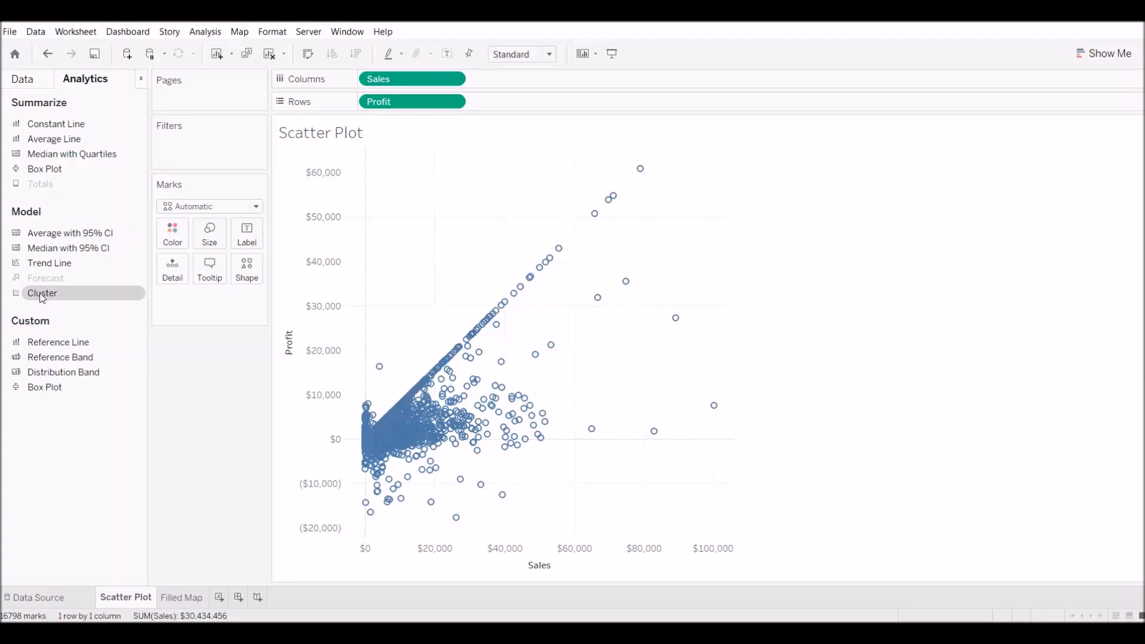
pyautogui.moveTo(42, 297); pyautogui.dragTo(402, 301)
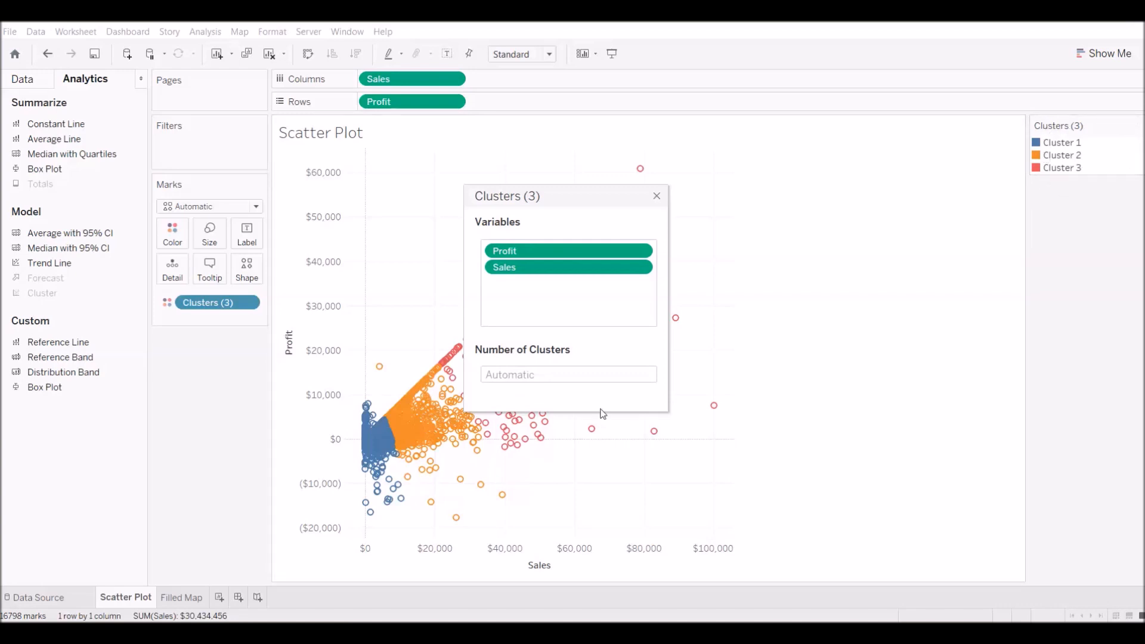
pyautogui.click(656, 196)
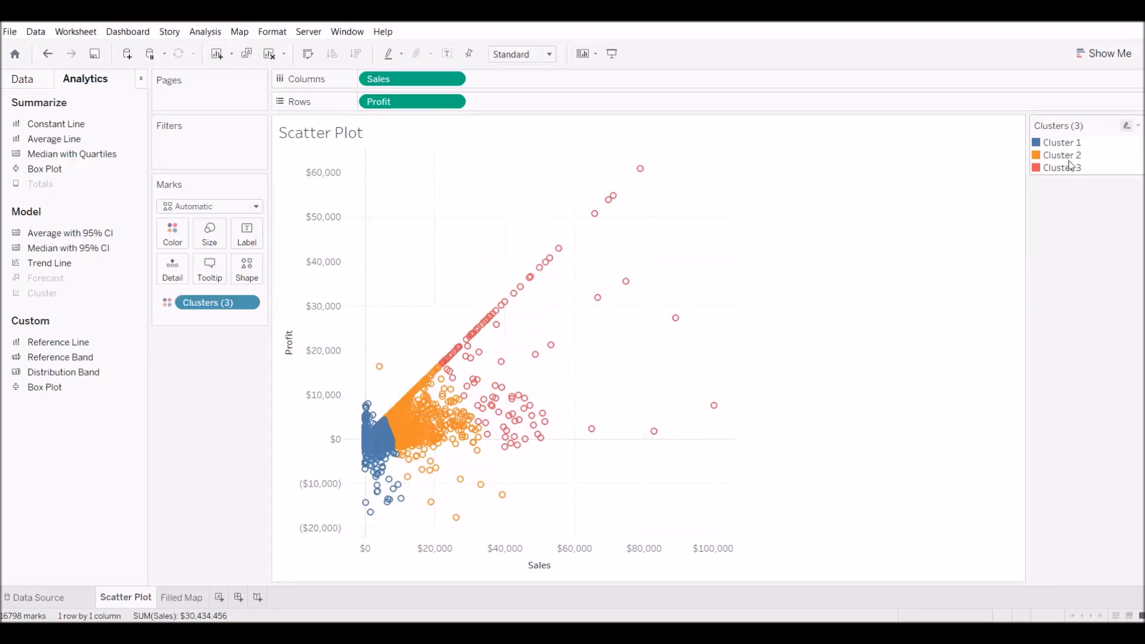
# Step: Examine the description of the scatter plot's clusters, covering the summary diagnostics, cluster centers and analysis of variance
pyautogui.moveTo(519, 412)
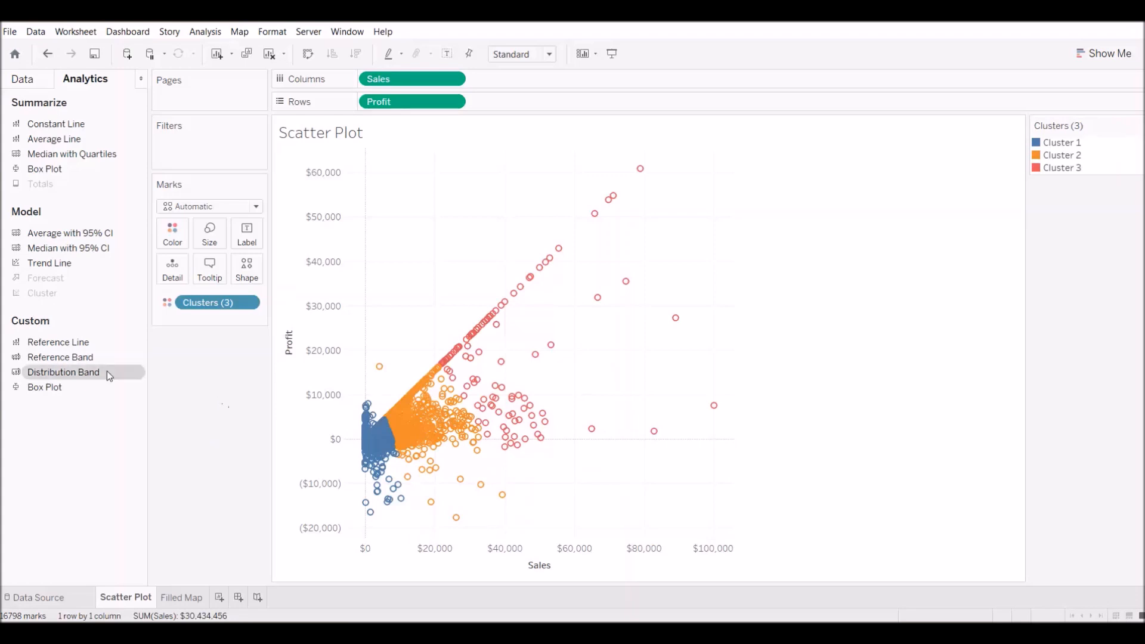
pyautogui.click(246, 303)
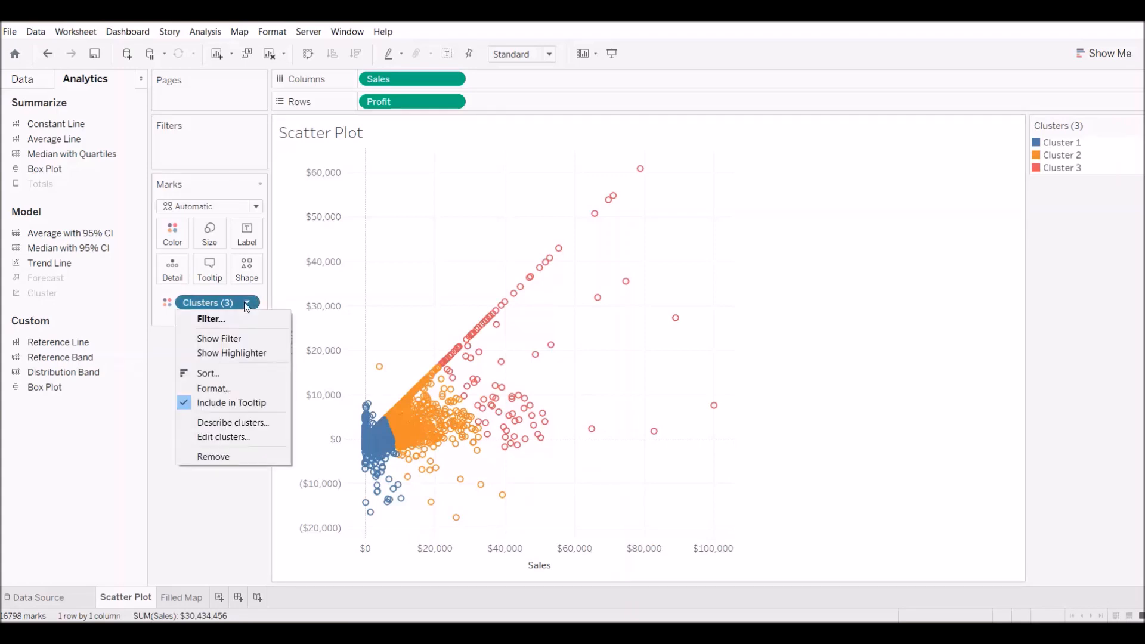
pyautogui.click(251, 422)
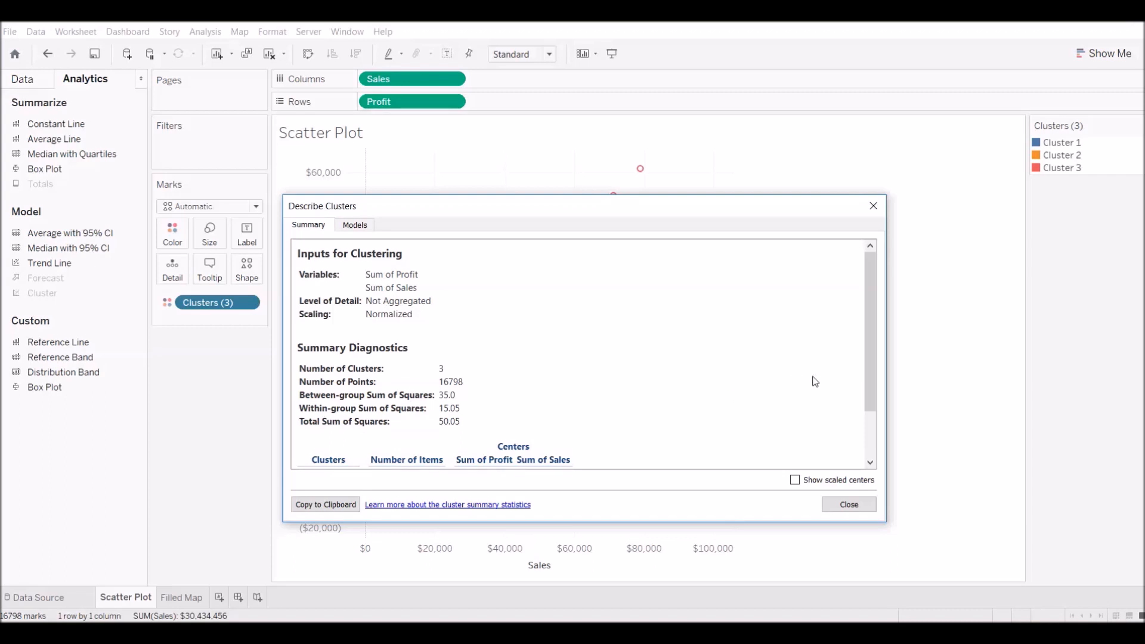
pyautogui.moveTo(868, 344); pyautogui.dragTo(879, 453)
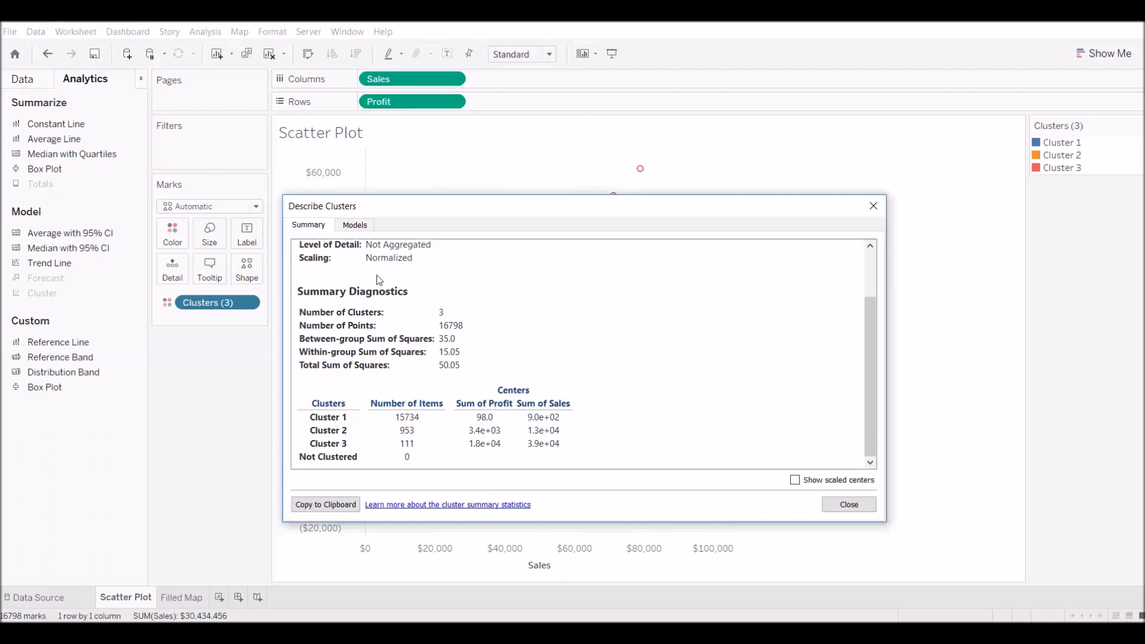
pyautogui.click(358, 229)
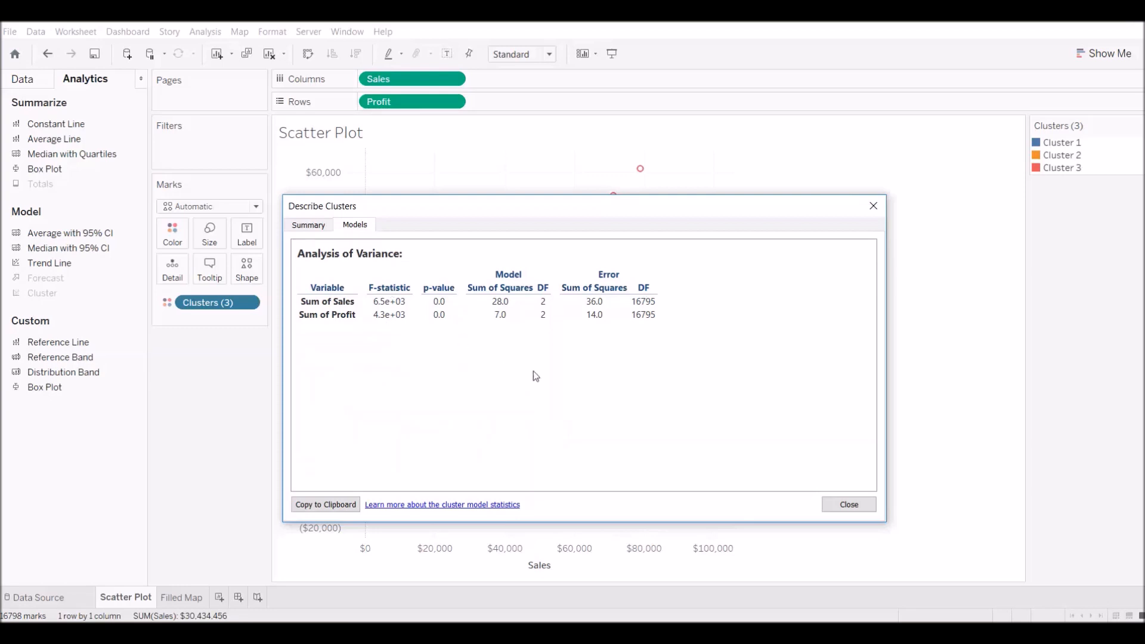
pyautogui.click(305, 227)
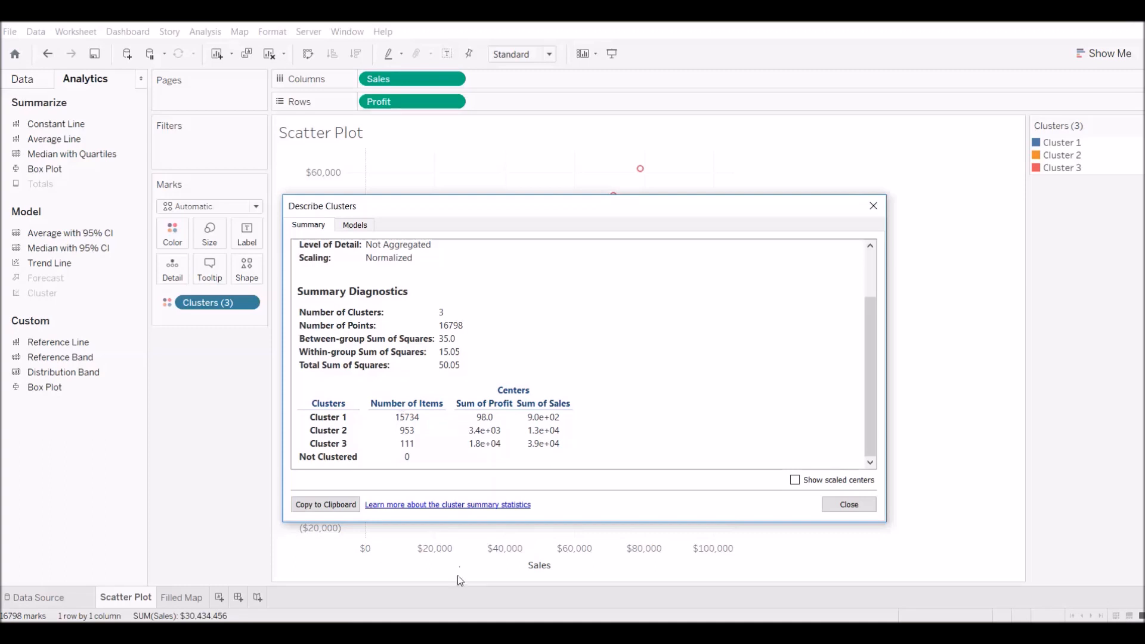
pyautogui.click(848, 504)
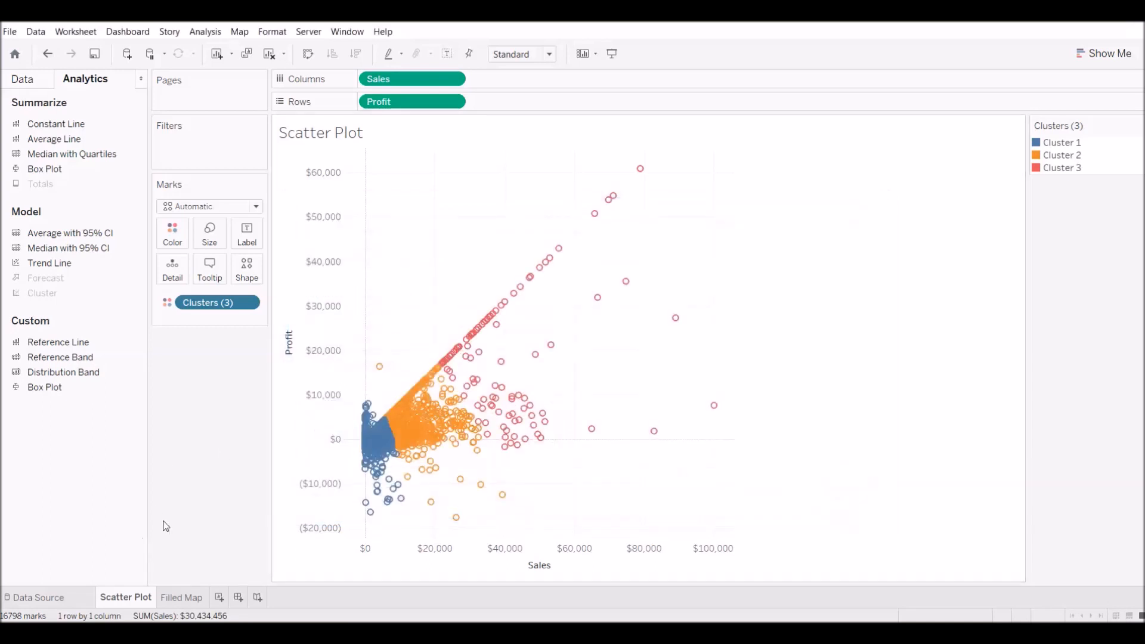
# Step: On the Filled Map sheet, plot Profit by City and display the view as a symbol map
pyautogui.click(191, 597)
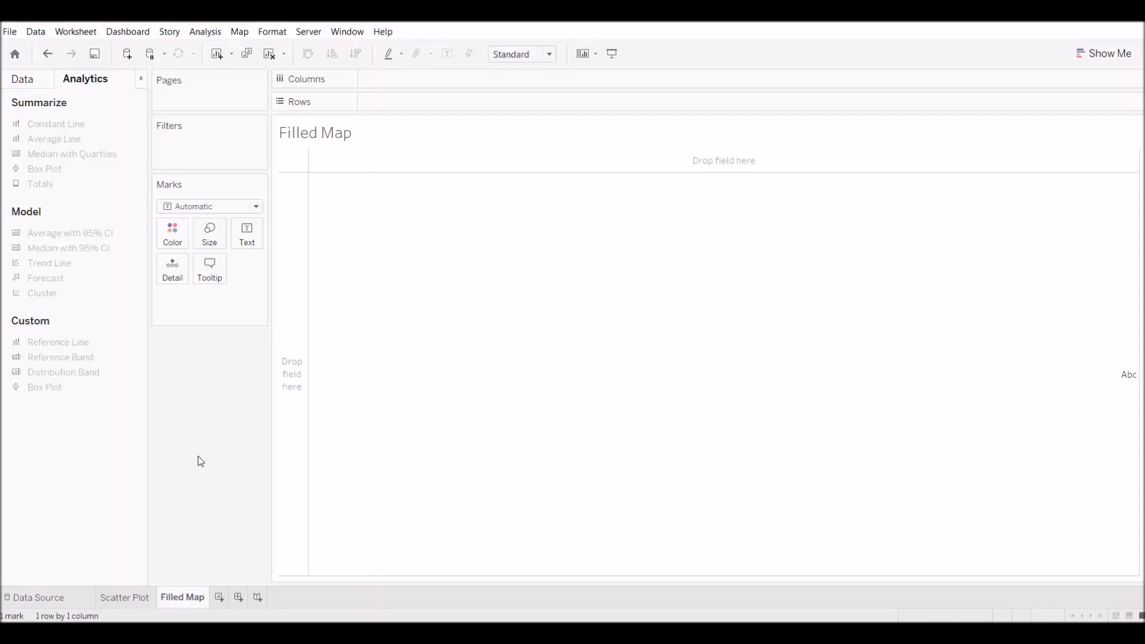
pyautogui.click(29, 84)
pyautogui.click(67, 446)
pyautogui.doubleClick(42, 427)
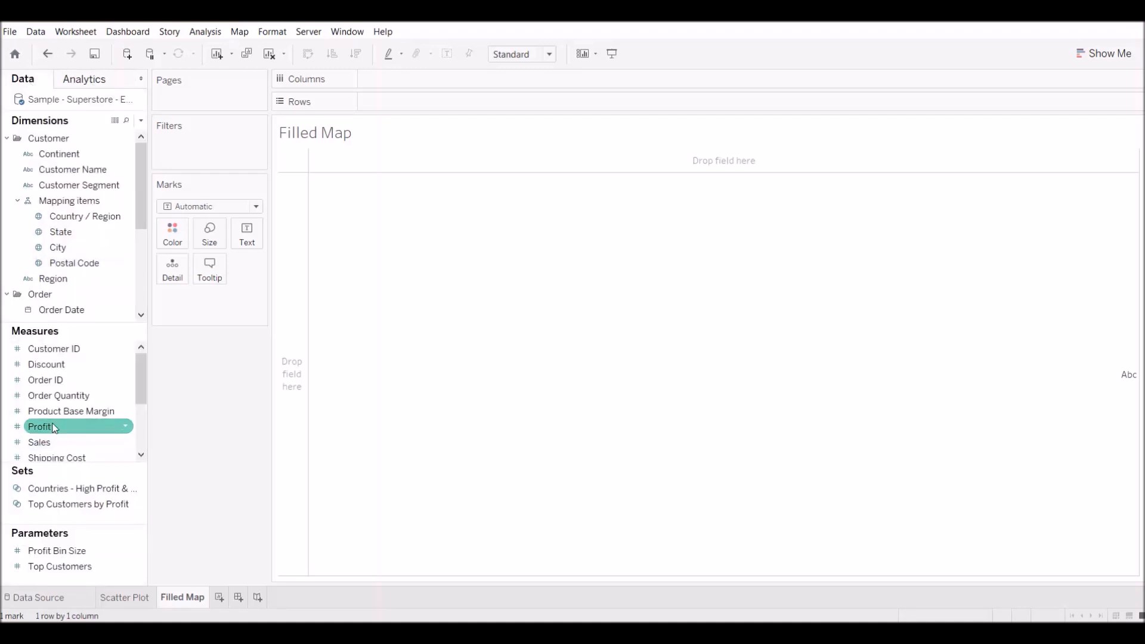
pyautogui.click(72, 250)
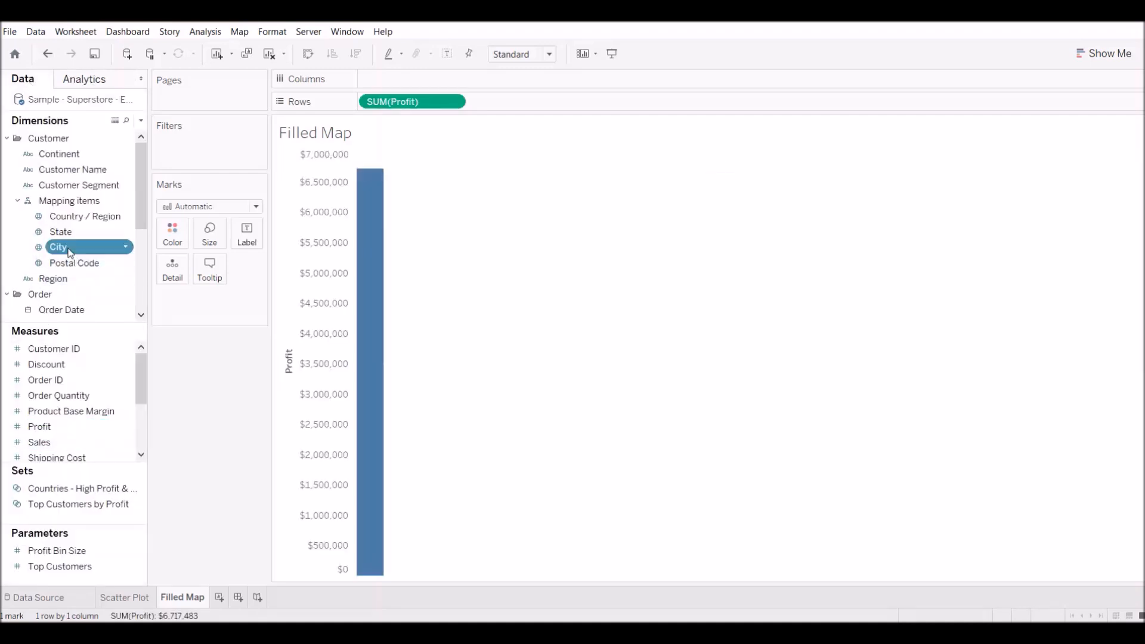
pyautogui.doubleClick(71, 249)
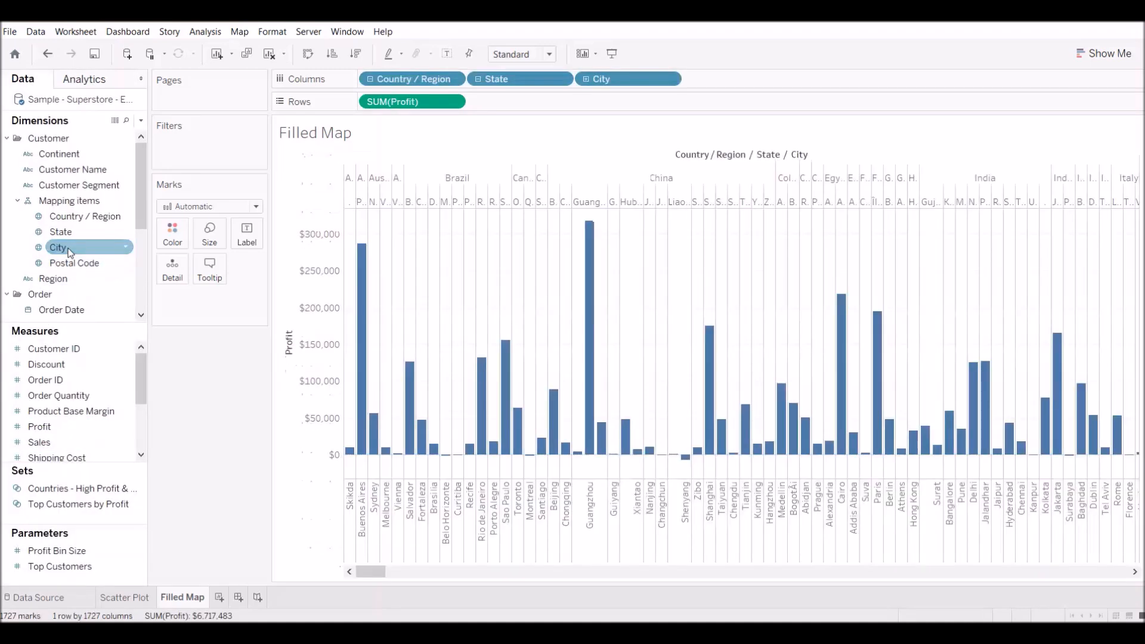
pyautogui.click(1104, 54)
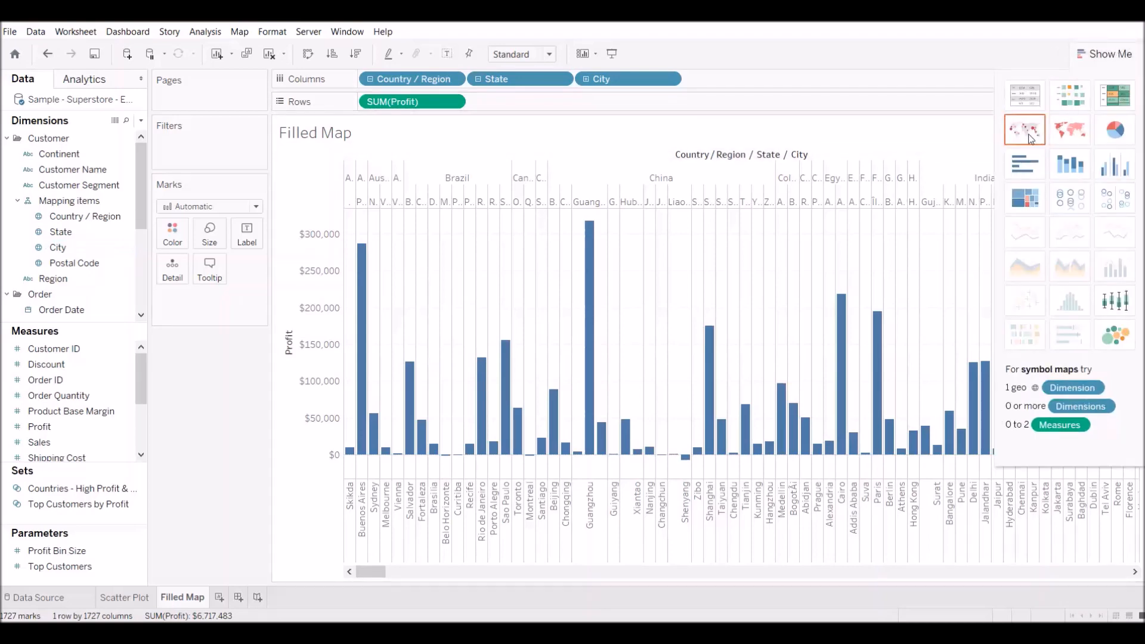
pyautogui.click(1030, 138)
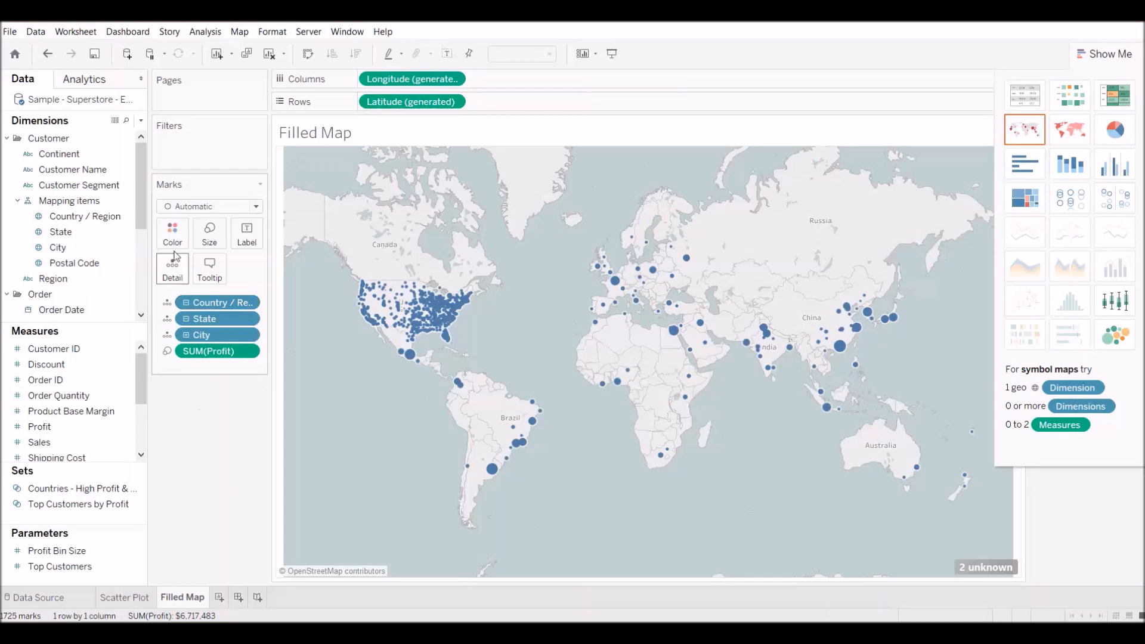
# Step: Add clusters to the map based on SUM(Profit) with an automatic number of clusters, and hide the chart type suggestions
pyautogui.click(87, 81)
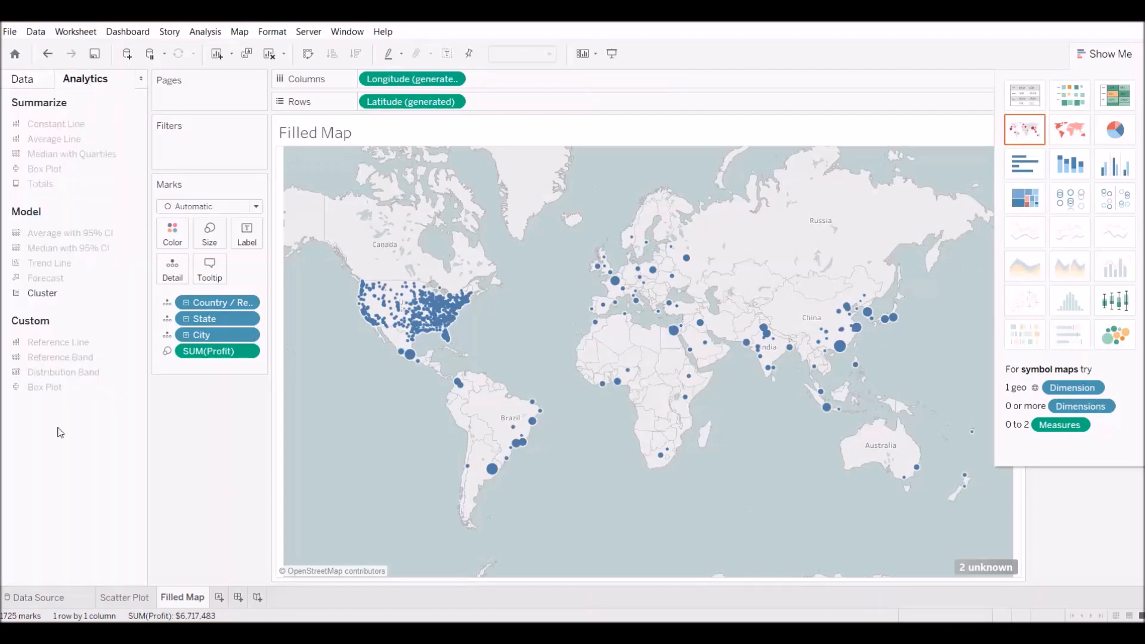
pyautogui.moveTo(49, 296); pyautogui.dragTo(373, 276)
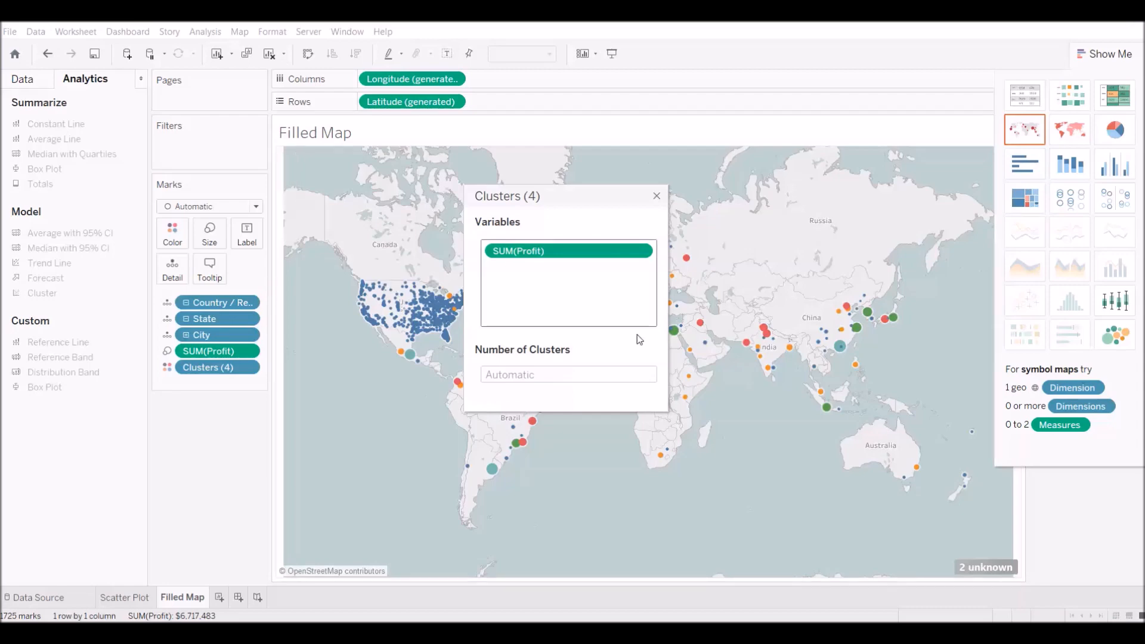
pyautogui.click(1105, 53)
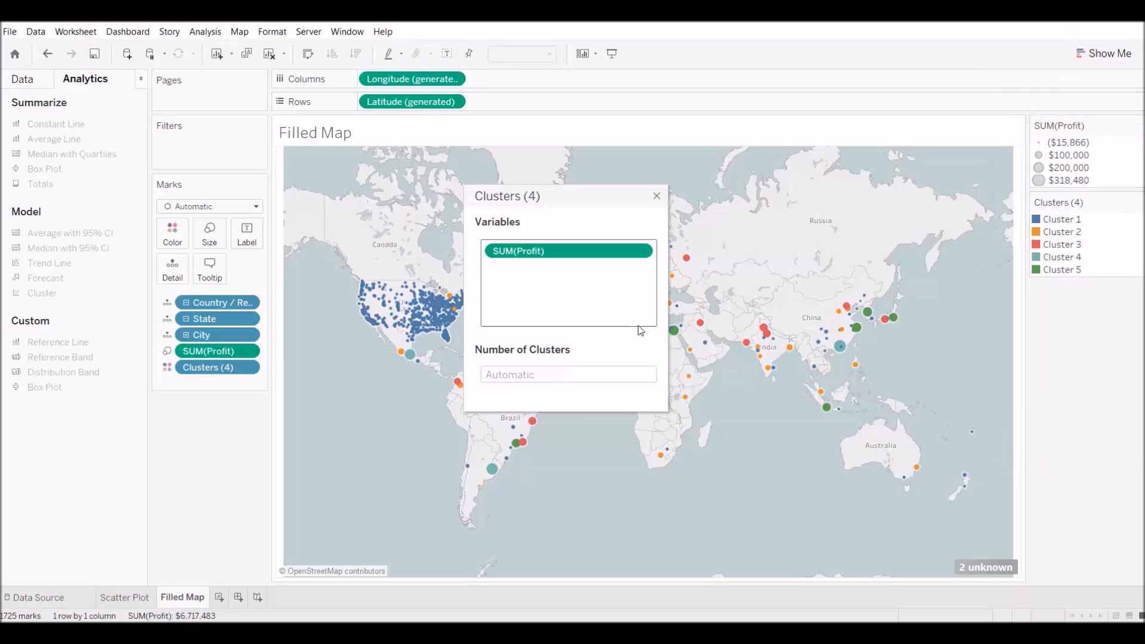
pyautogui.click(657, 198)
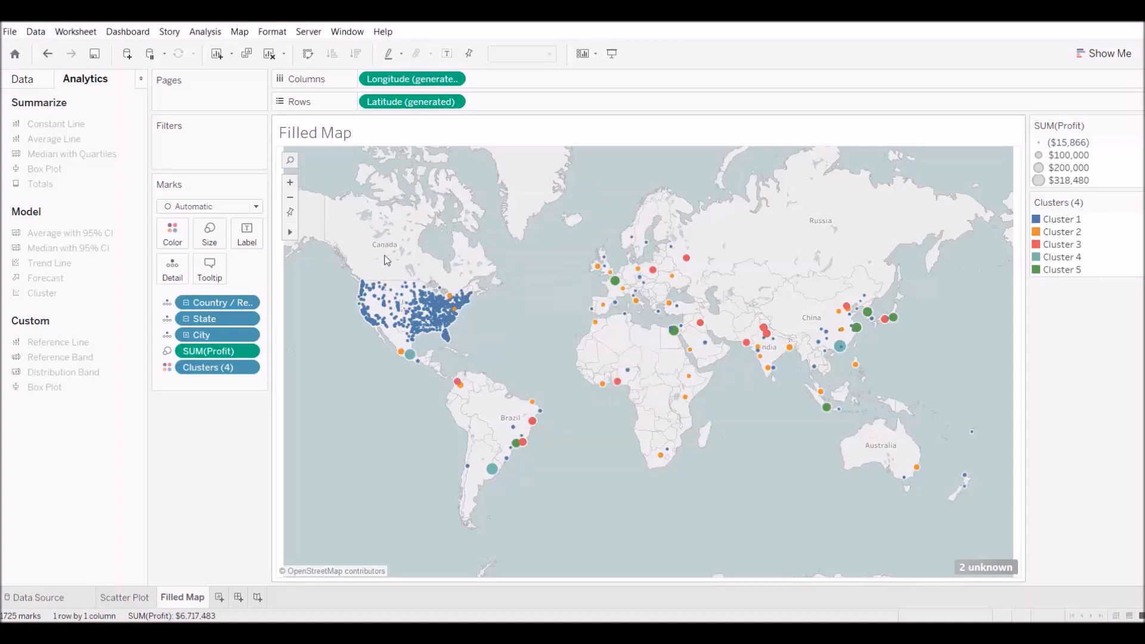
# Step: Examine the summary description of the map's clusters, including the item counts and centers per cluster
pyautogui.click(247, 368)
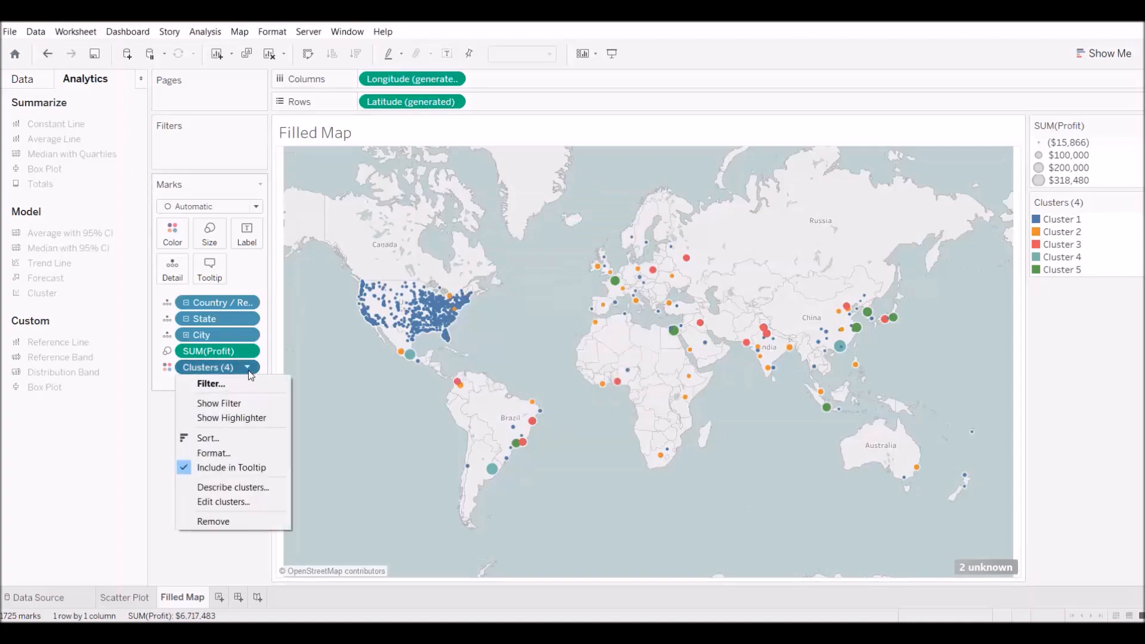
pyautogui.click(244, 488)
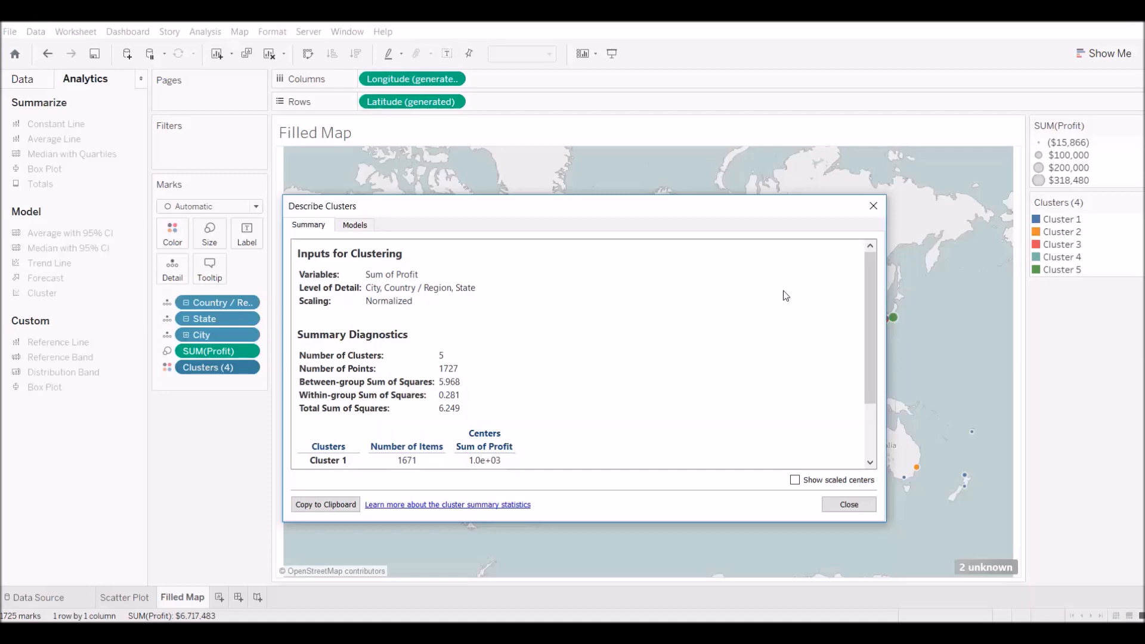
pyautogui.moveTo(872, 353); pyautogui.dragTo(893, 494)
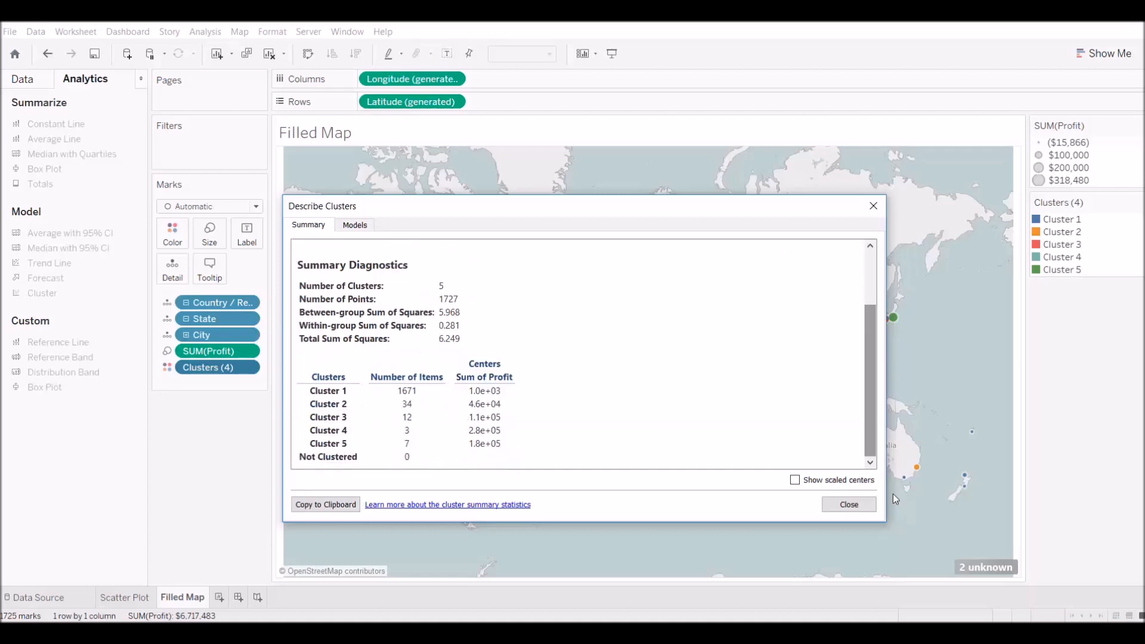
pyautogui.click(848, 505)
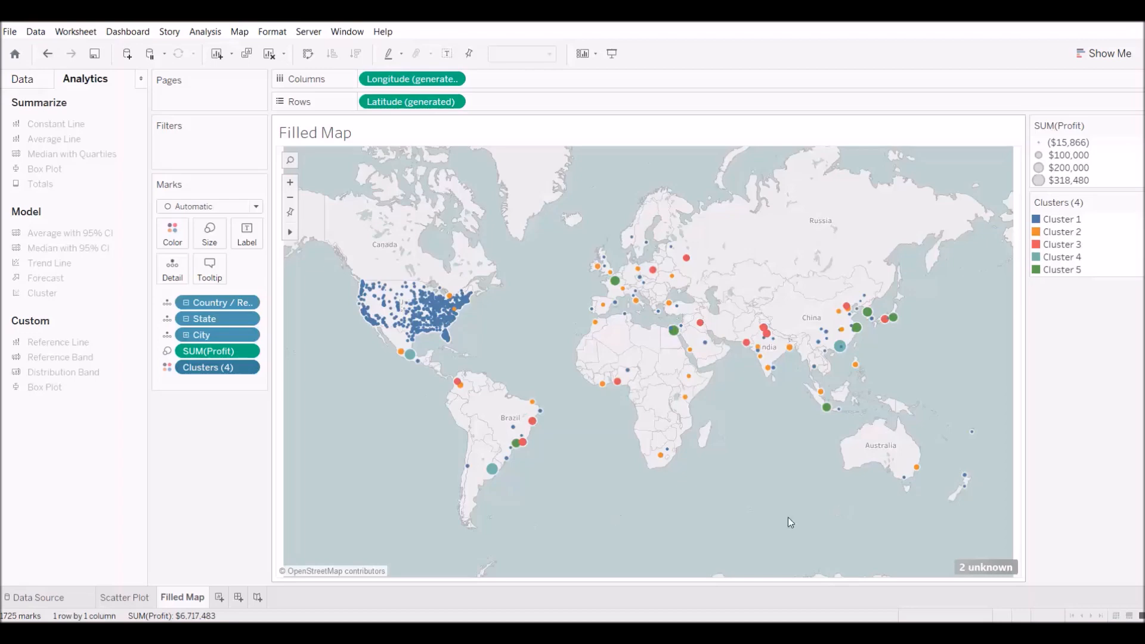
pyautogui.moveTo(400, 317)
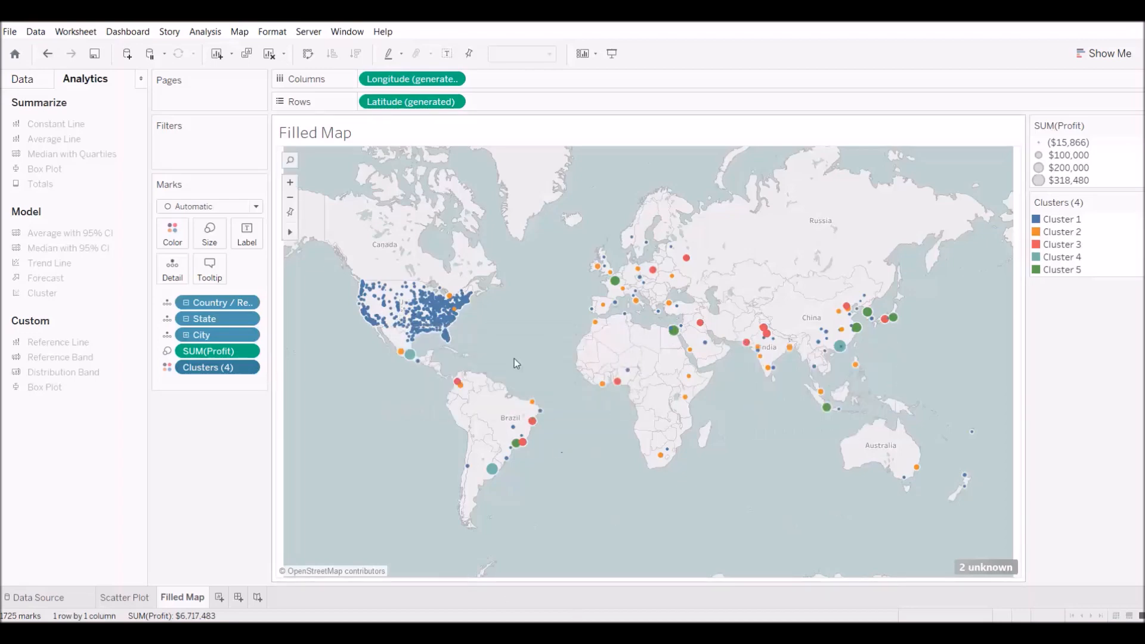